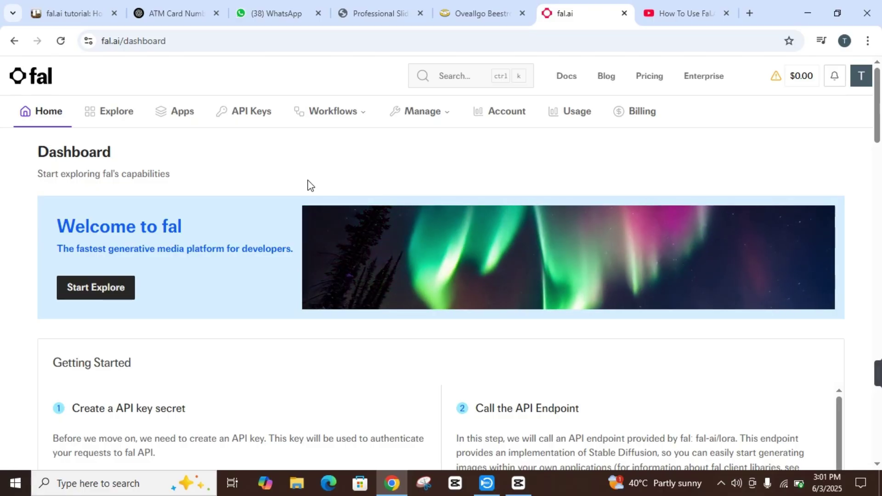
Scroll the dashboard past the Getting Started code to the kling-video and flux-pro/kontext model cards.
scroll(311, 185, "down", 2)
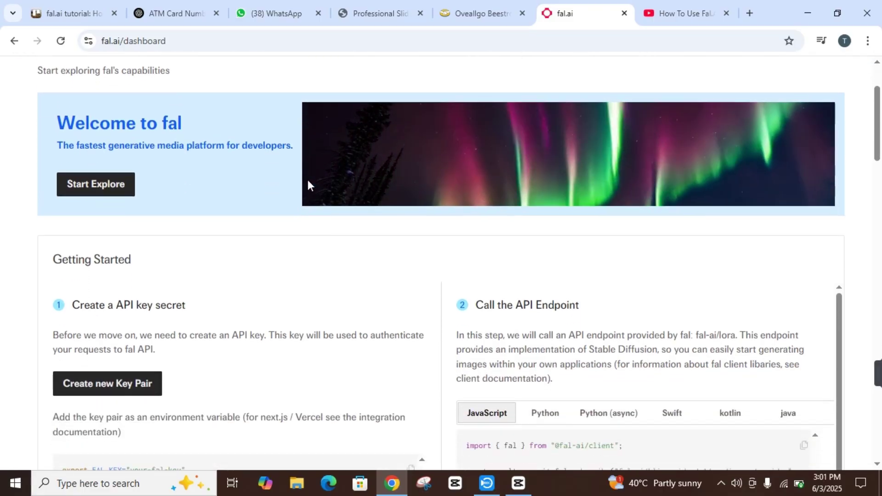
scroll(307, 181, "down", 1)
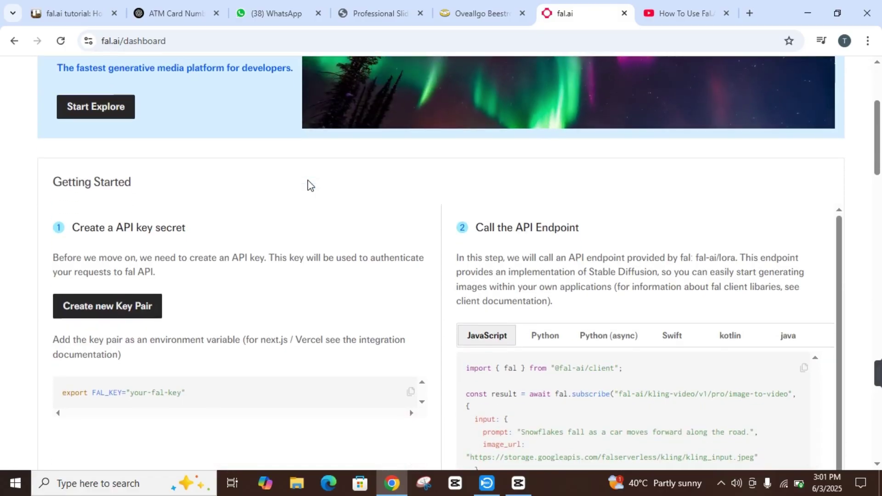
scroll(310, 185, "down", 2)
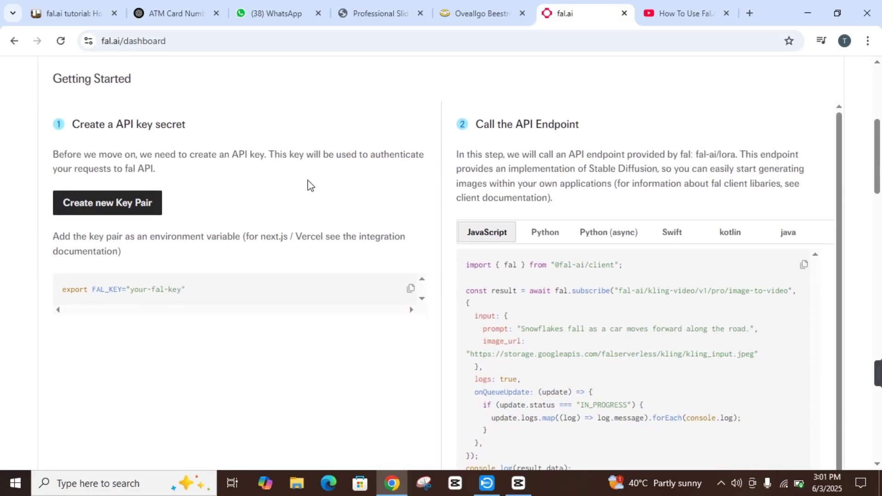
scroll(310, 186, "down", 1)
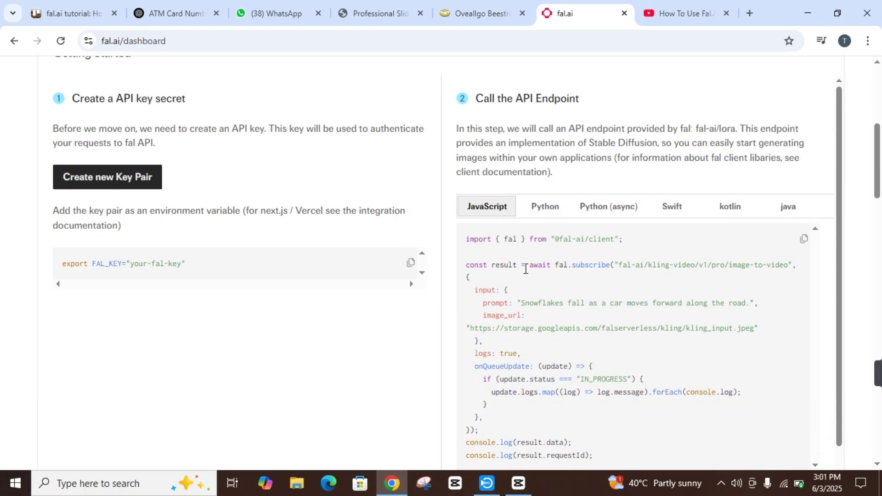
scroll(526, 269, "down", 2)
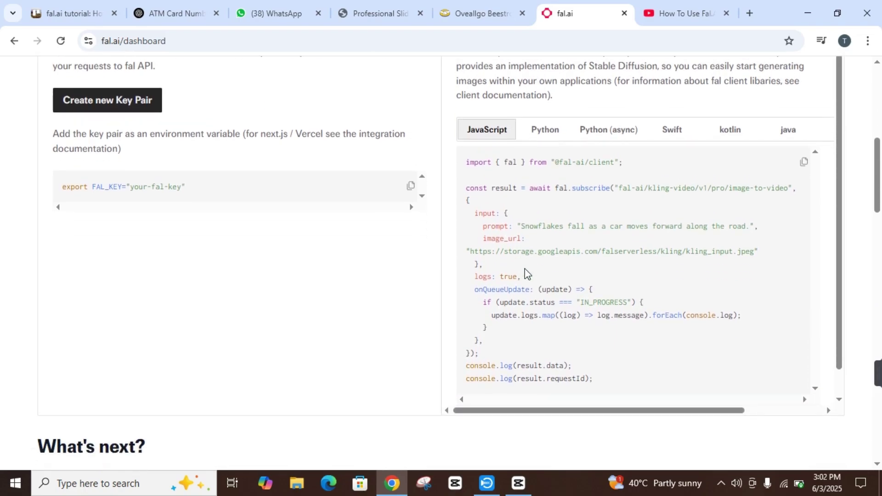
scroll(526, 274, "down", 3)
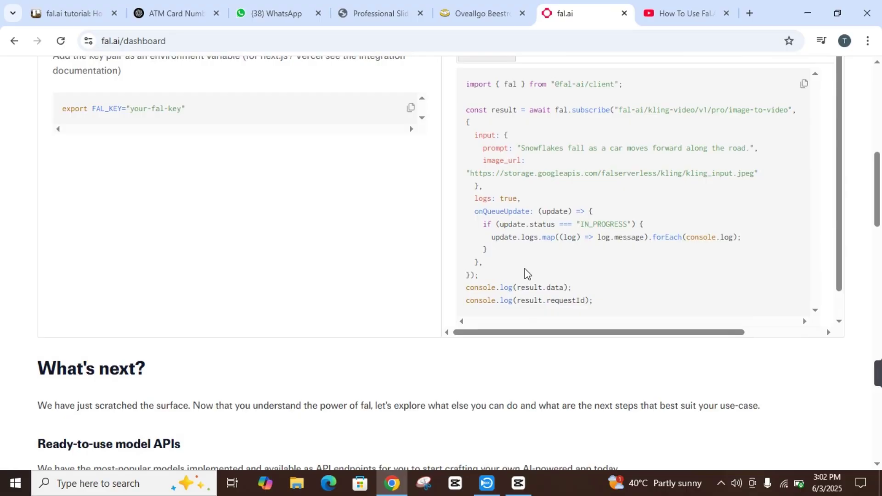
scroll(525, 272, "down", 3)
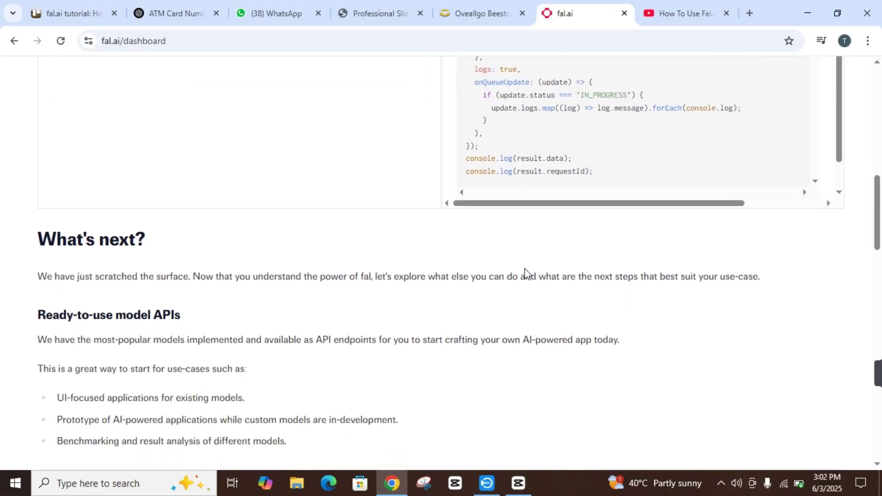
scroll(525, 272, "up", 4)
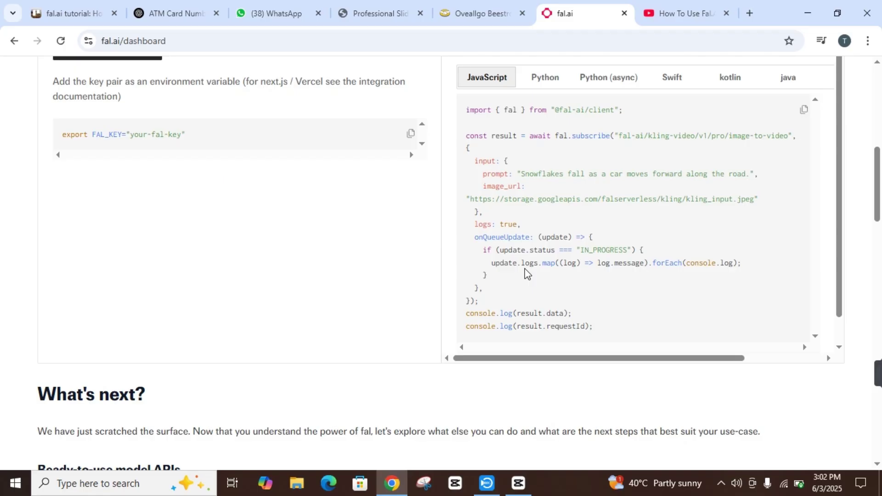
scroll(525, 272, "up", 1)
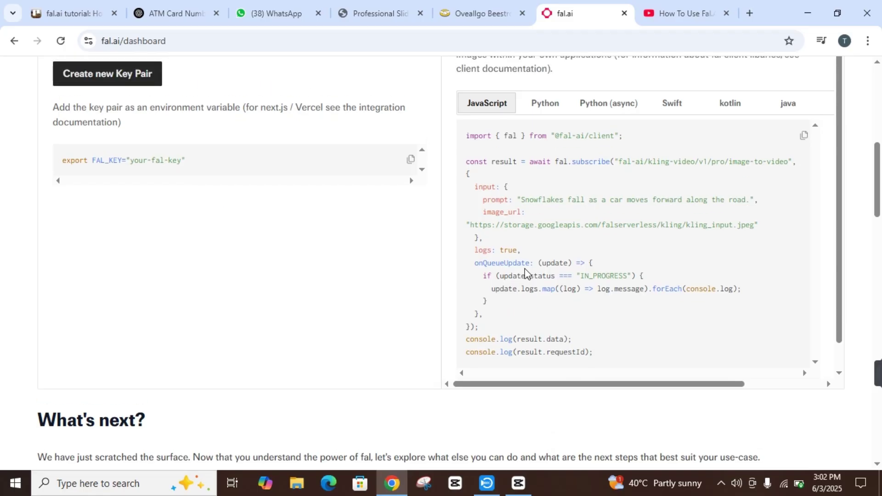
scroll(525, 271, "up", 8)
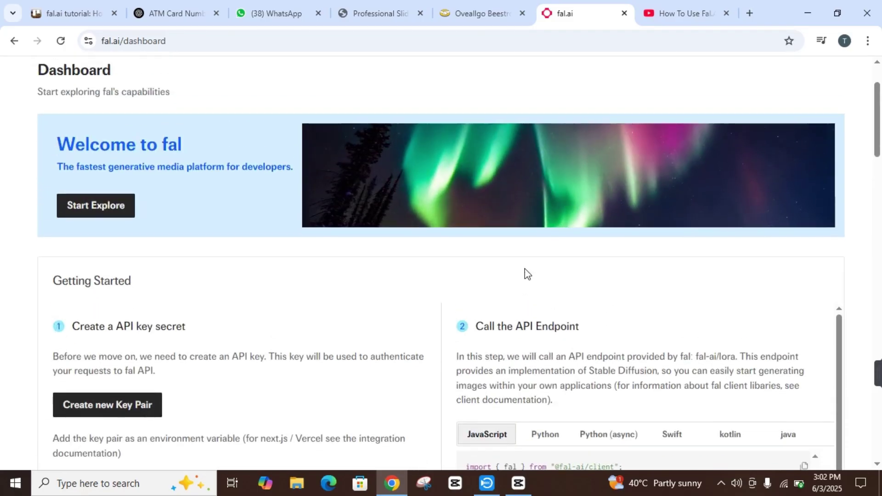
scroll(525, 268, "up", 1)
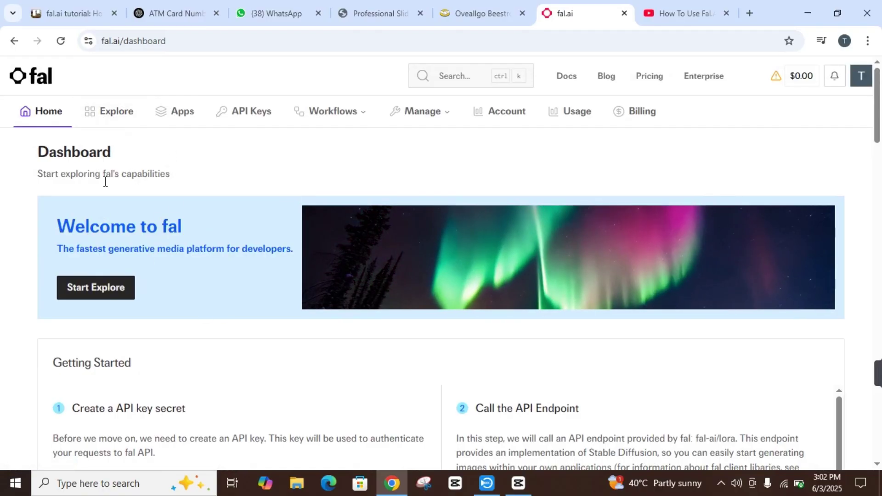
scroll(189, 230, "down", 8)
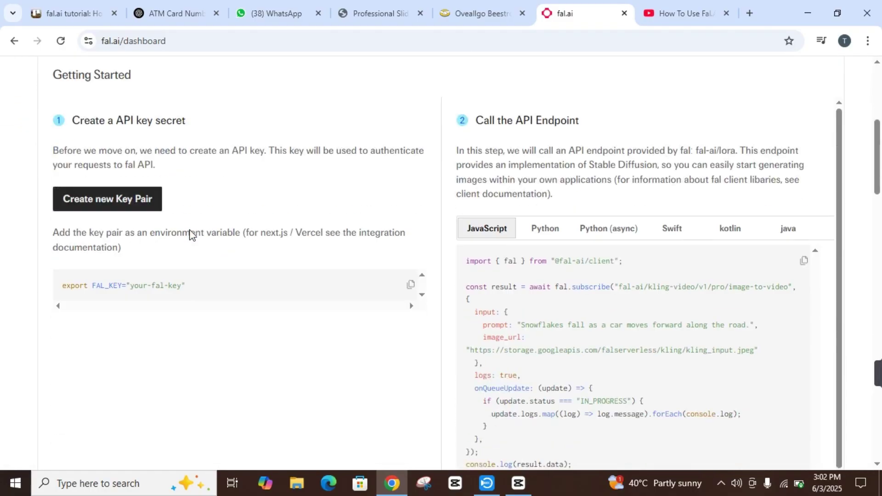
scroll(189, 234, "up", 2)
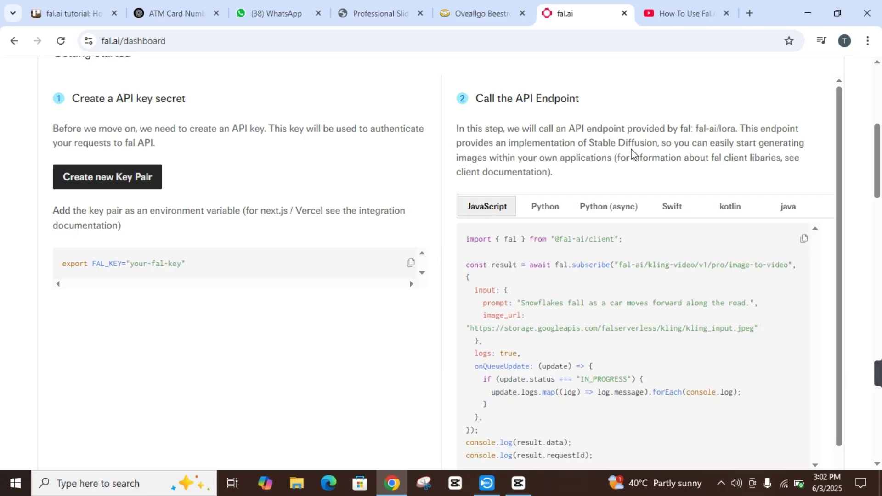
scroll(632, 152, "down", 1)
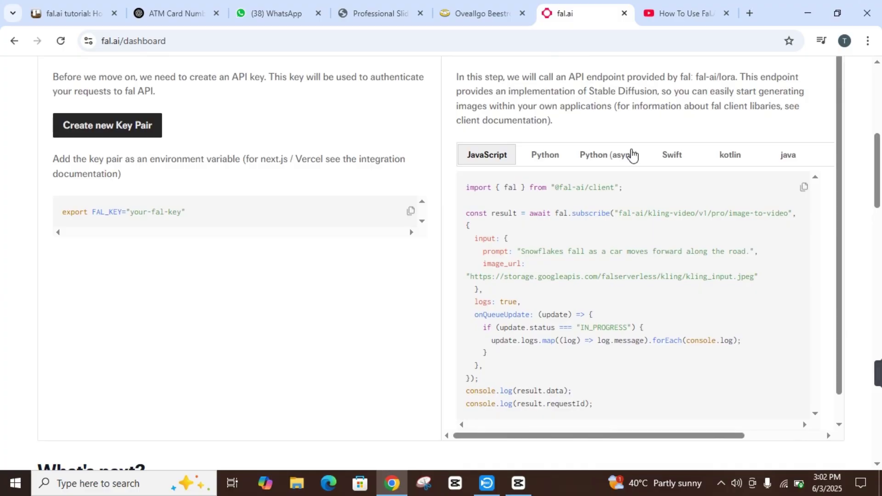
scroll(632, 155, "down", 1)
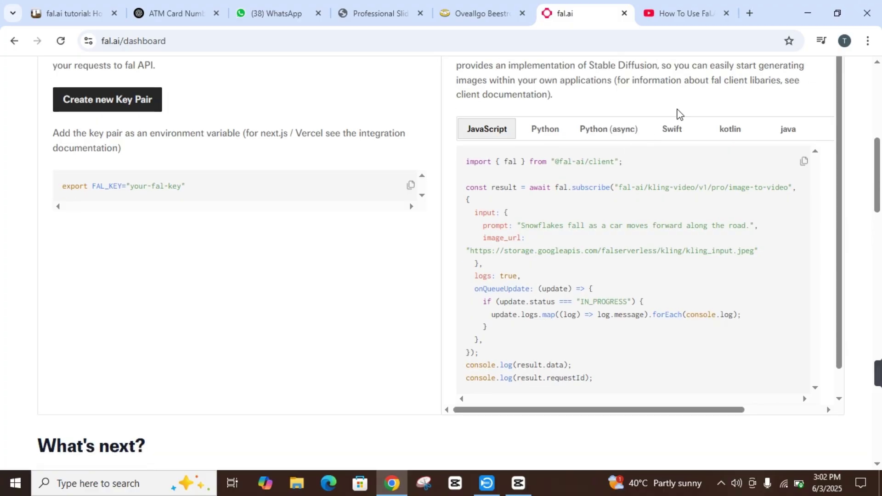
scroll(549, 140, "down", 1)
scroll(549, 139, "down", 7)
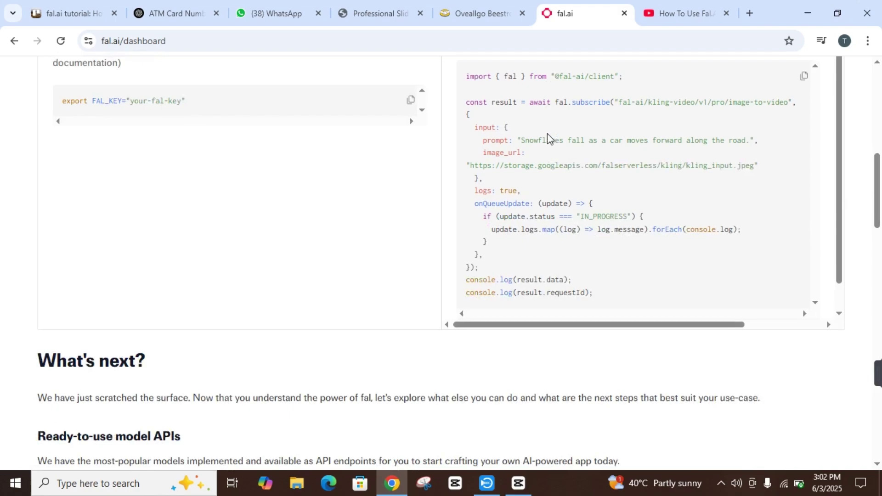
scroll(549, 139, "down", 2)
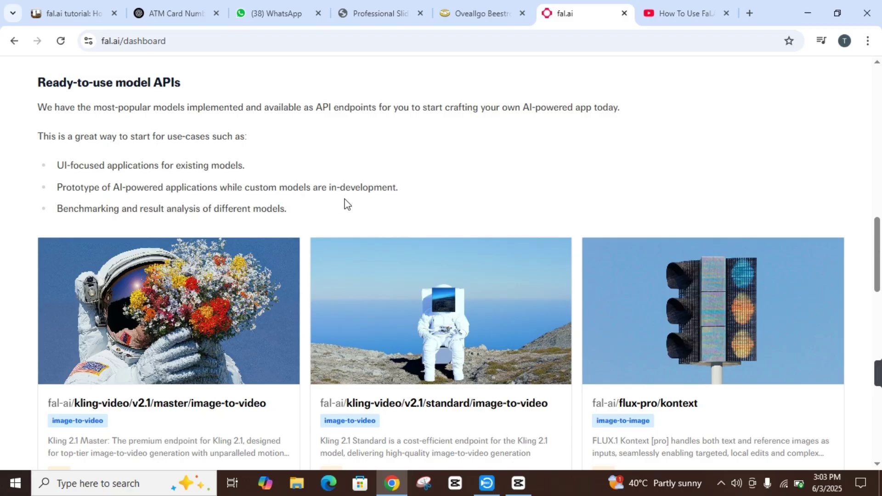
scroll(348, 204, "down", 8)
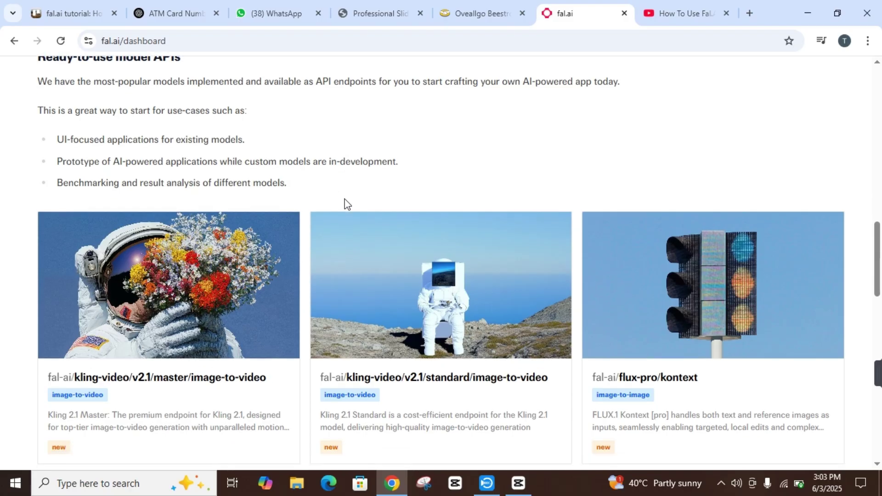
scroll(346, 204, "down", 7)
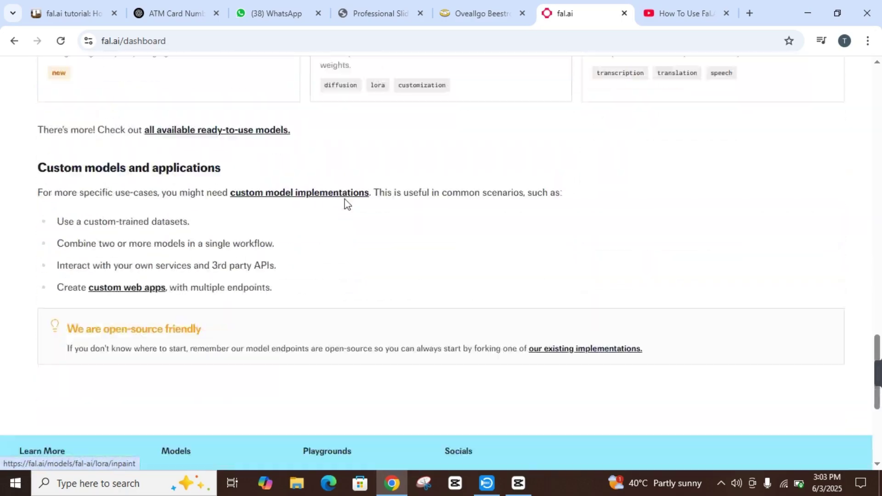
scroll(346, 204, "up", 12)
scroll(344, 200, "up", 20)
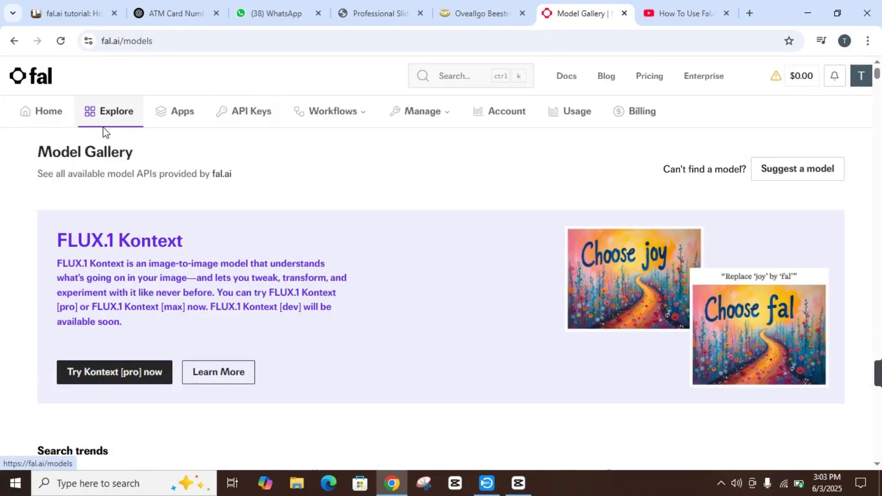
Scroll through the Model Gallery's category filters and featured models like kling-video v2.1 and flux-pro/kontext.
scroll(377, 340, "down", 7)
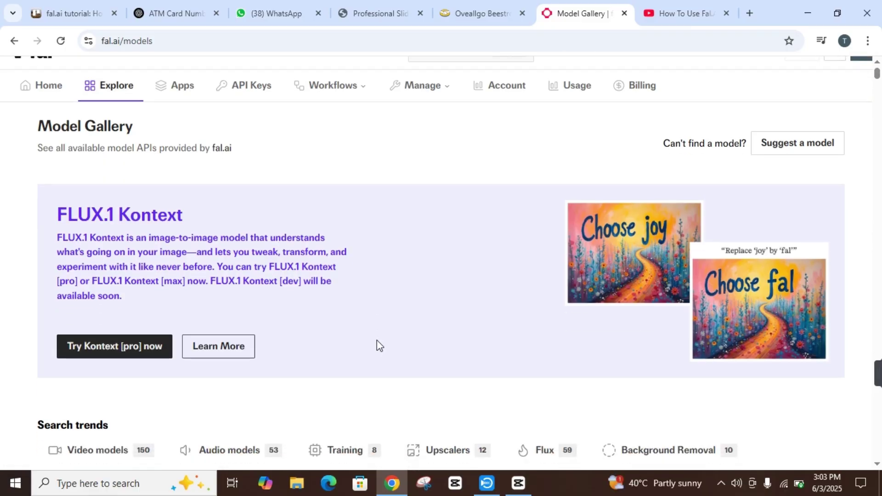
scroll(376, 344, "down", 5)
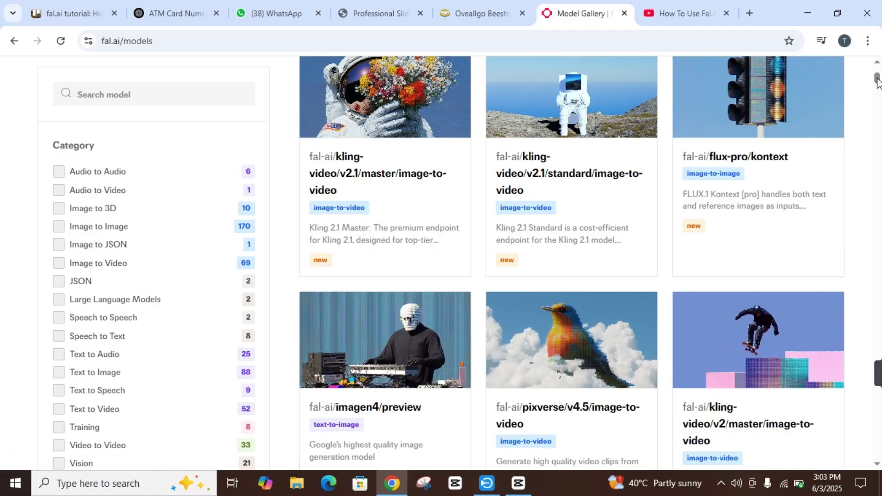
left_click_drag(877, 80, 879, 85)
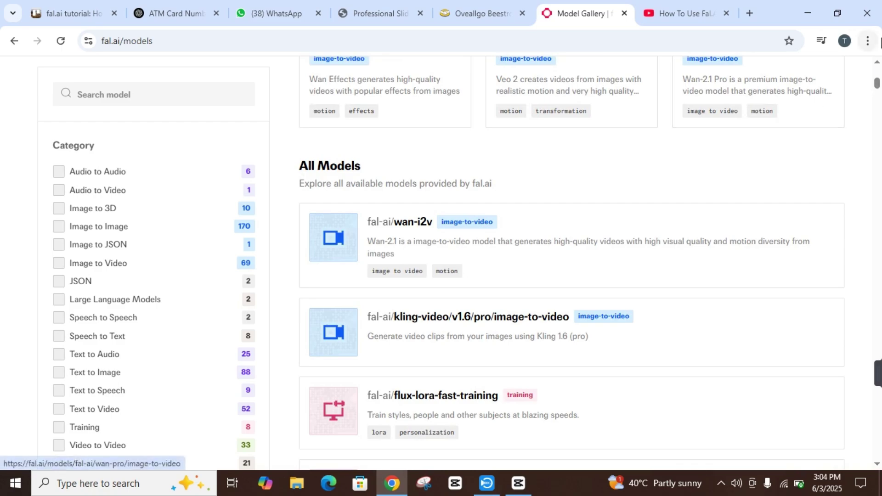
mouse_move(875, 76)
left_mouse_down()
mouse_move(877, 69)
mouse_move(877, 77)
left_mouse_up()
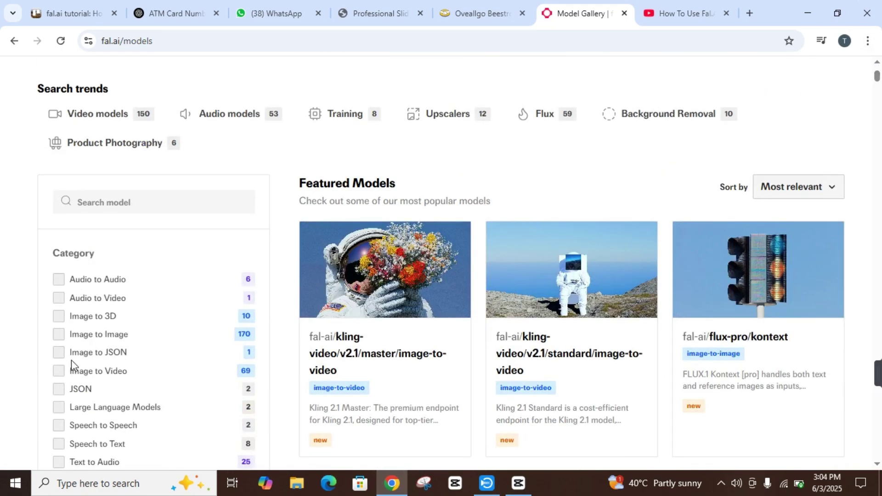
Filter the gallery to Image to Video and open the fal-ai/pixverse/v4.5/image-to-video model.
left_click(58, 372)
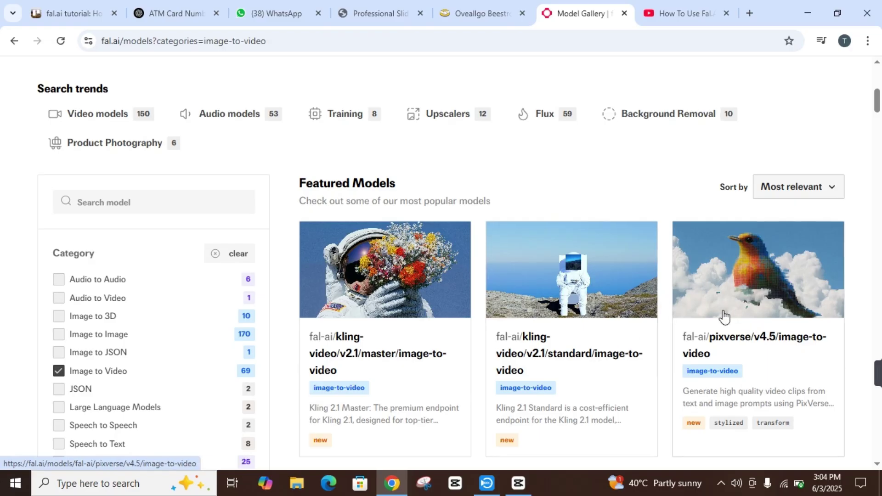
left_click(719, 347)
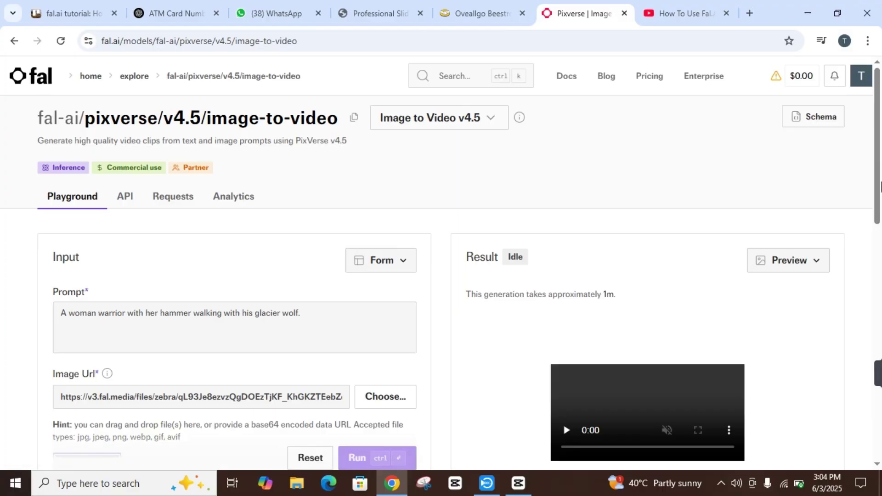
left_click_drag(878, 178, 880, 195)
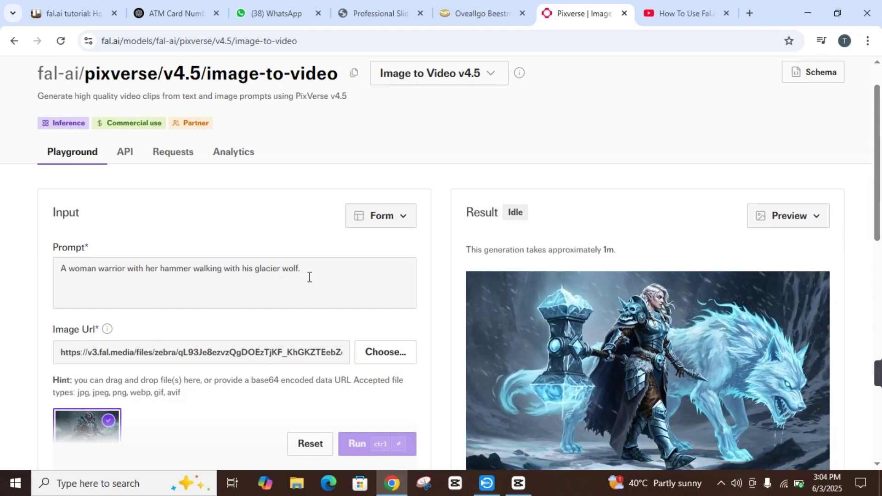
Swap 'hammer' for 'axe' and 'wolf' for 'lion' so the prompt ends 'glacier lion.'.
left_click(309, 277)
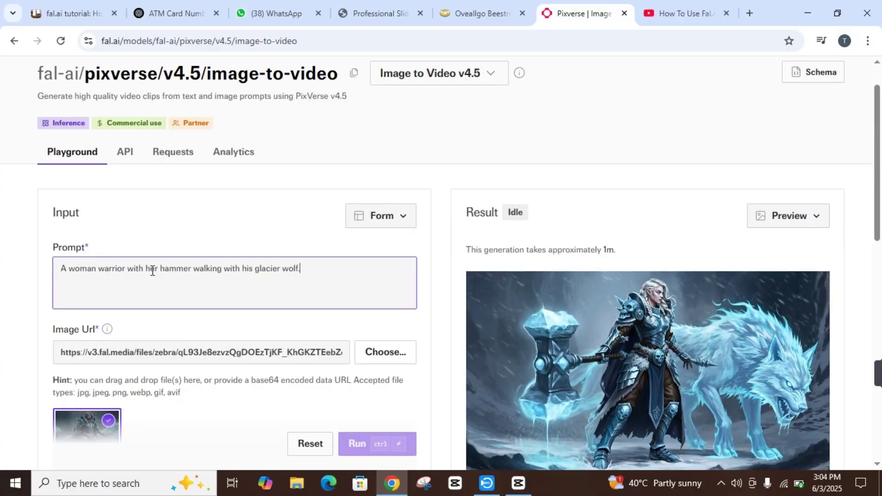
key("BackSpace")
key("BackSpace")
key("BackSpace")
key("BackSpace")
key("BackSpace")
key("BackSpace")
key("BackSpace")
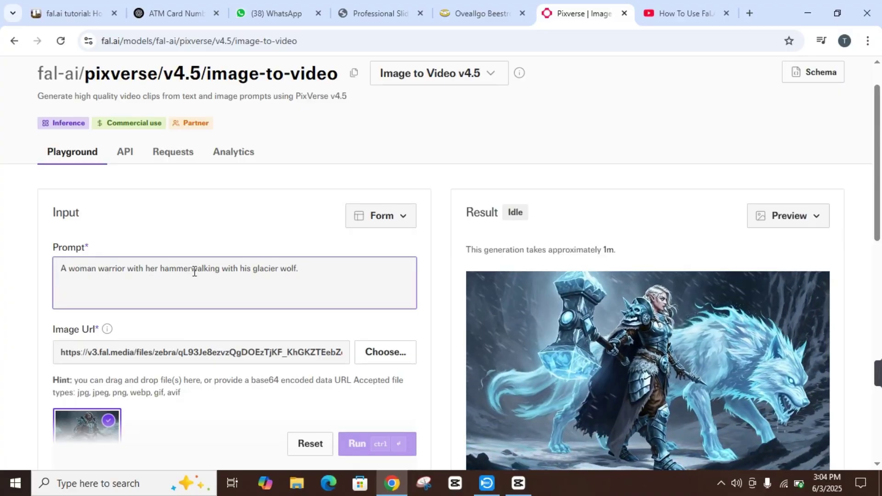
type("axe")
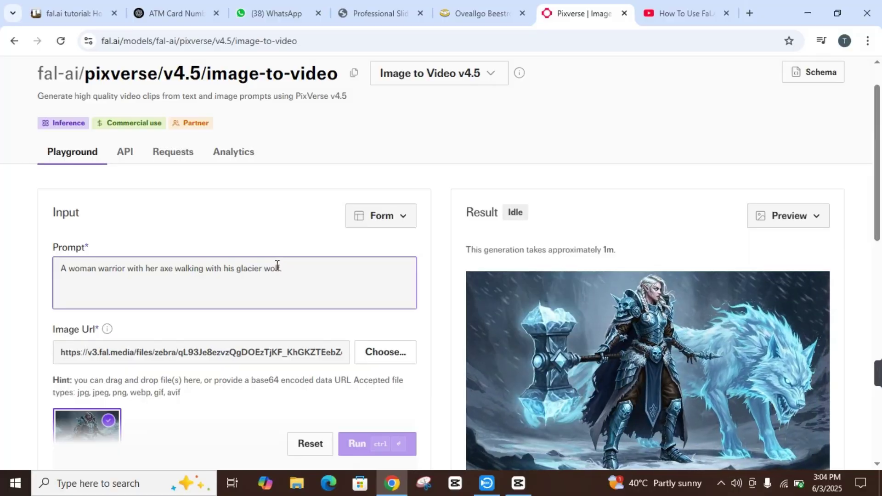
key("BackSpace")
key("BackSpace")
key("BackSpace")
key("BackSpace")
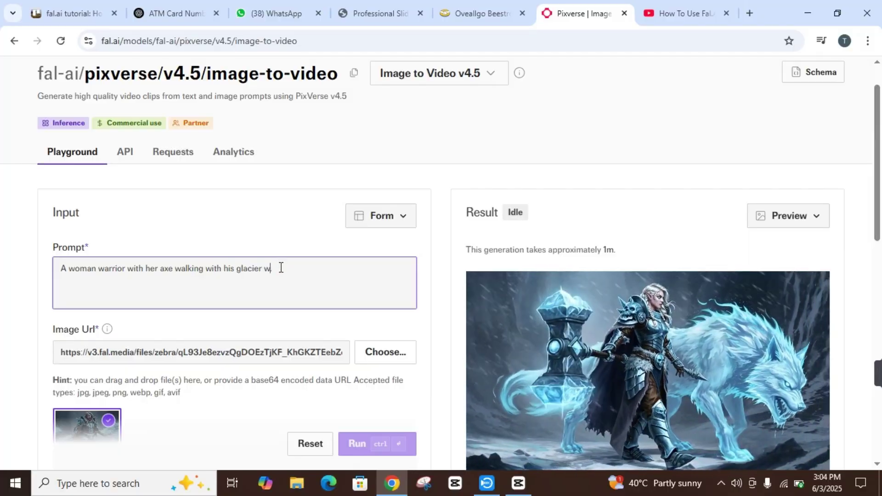
key("BackSpace")
type("lio.")
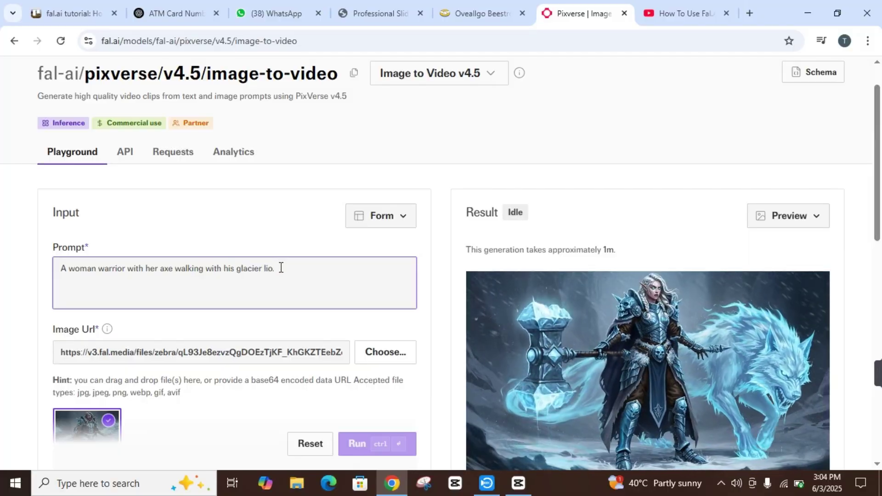
key("Left")
type("n")
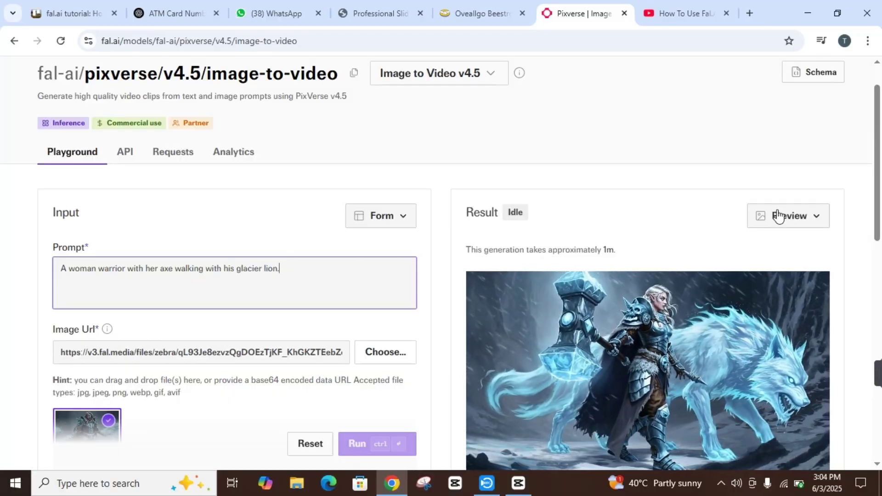
Expand Additional Settings and set resolution to 1080p, keeping 16:9 aspect ratio and 5-second duration.
scroll(880, 268, "down", 4)
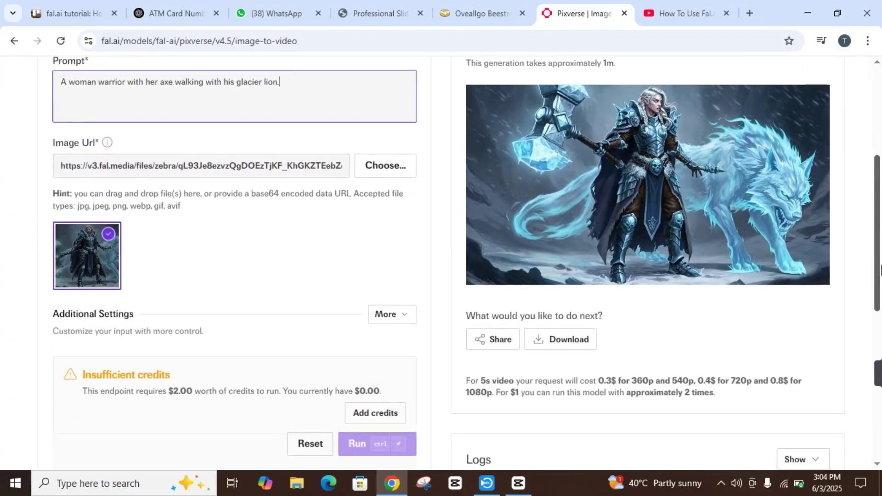
left_click_drag(880, 269, 880, 301)
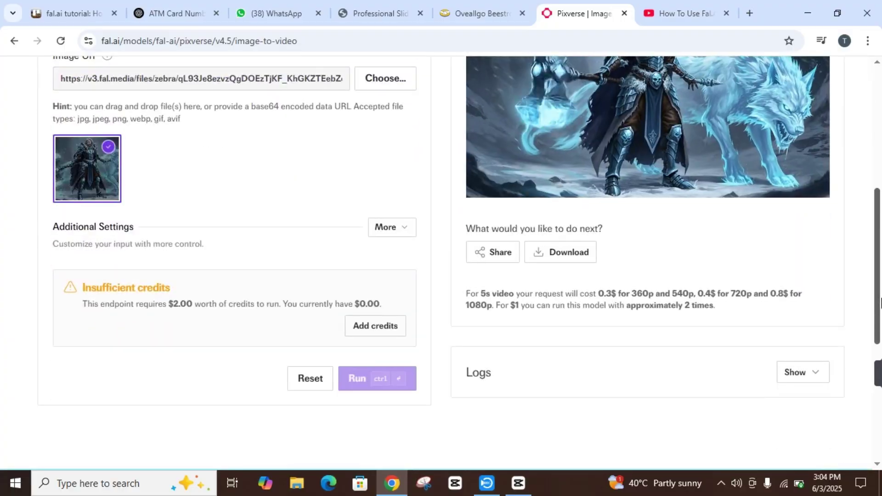
left_click(383, 230)
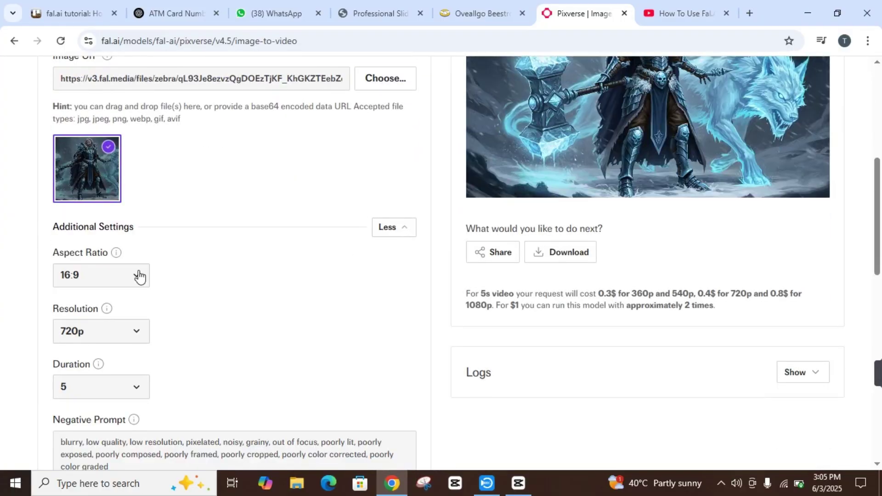
left_click(123, 278)
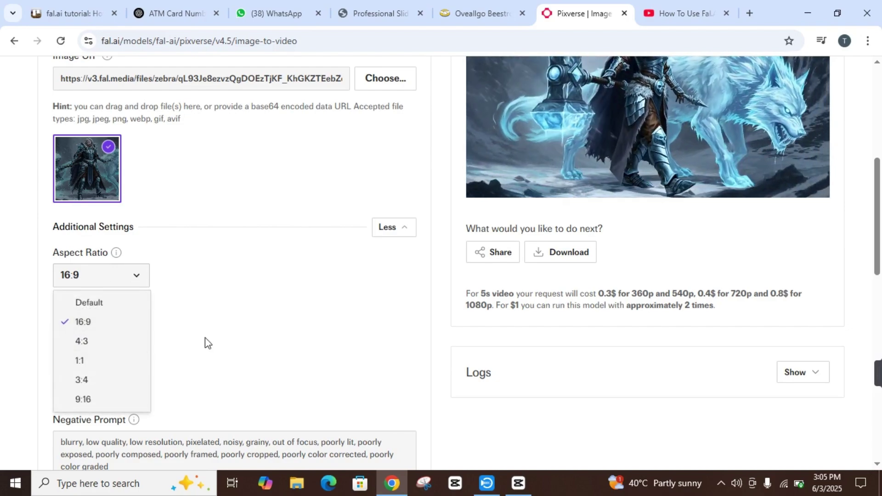
left_click(306, 326)
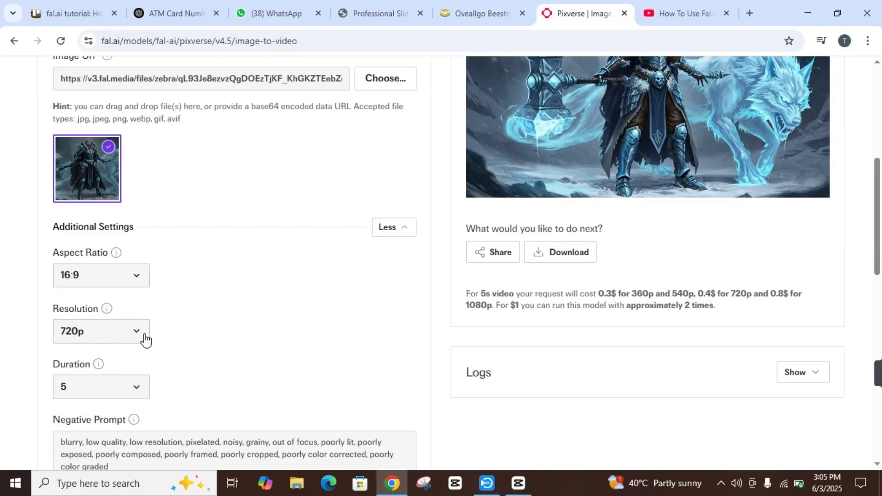
left_click(145, 339)
left_click(233, 380)
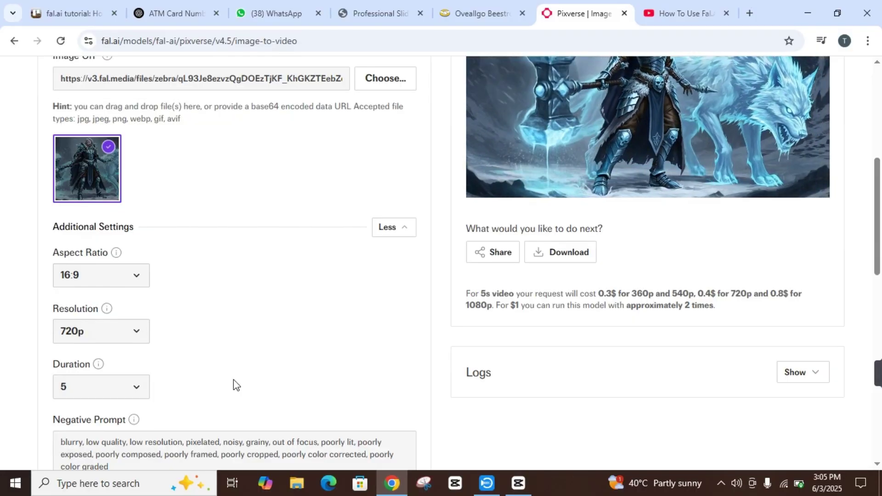
left_click(138, 331)
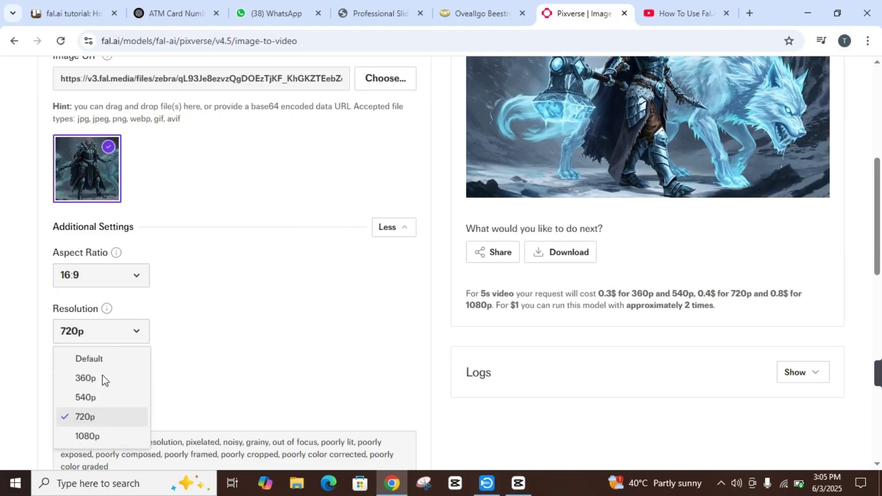
left_click(76, 440)
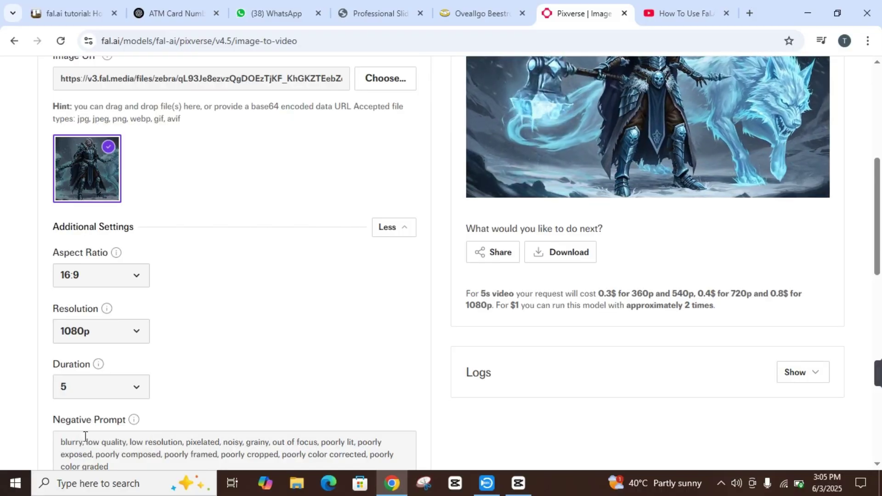
left_click(126, 394)
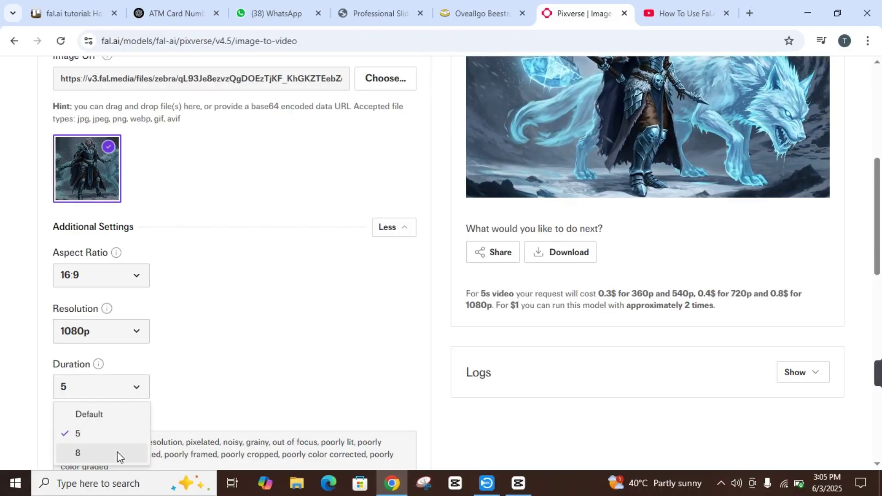
left_click(209, 397)
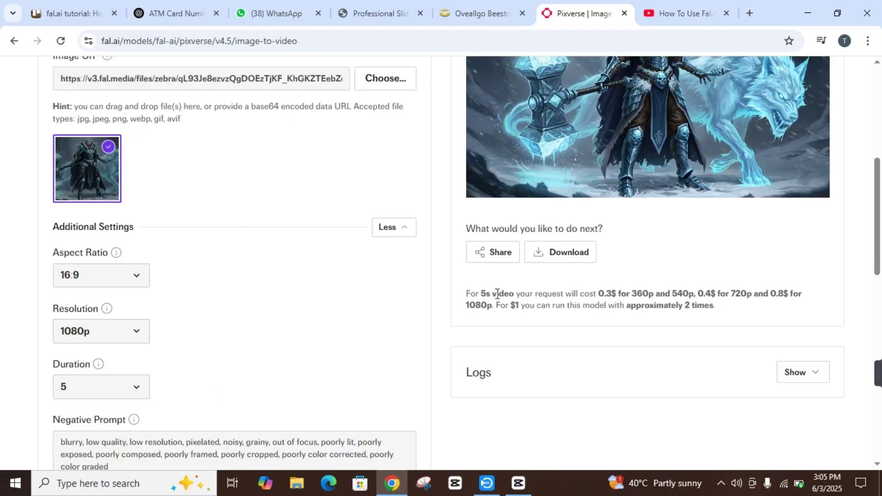
left_click_drag(878, 202, 878, 266)
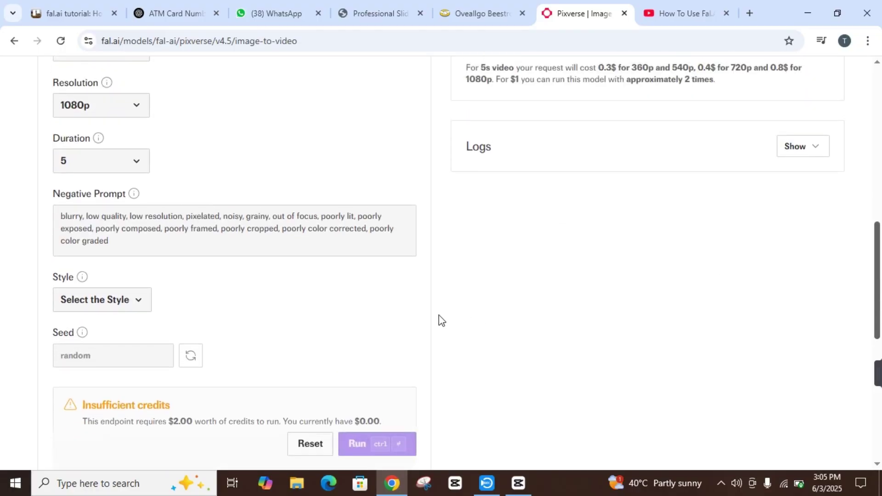
left_click(123, 309)
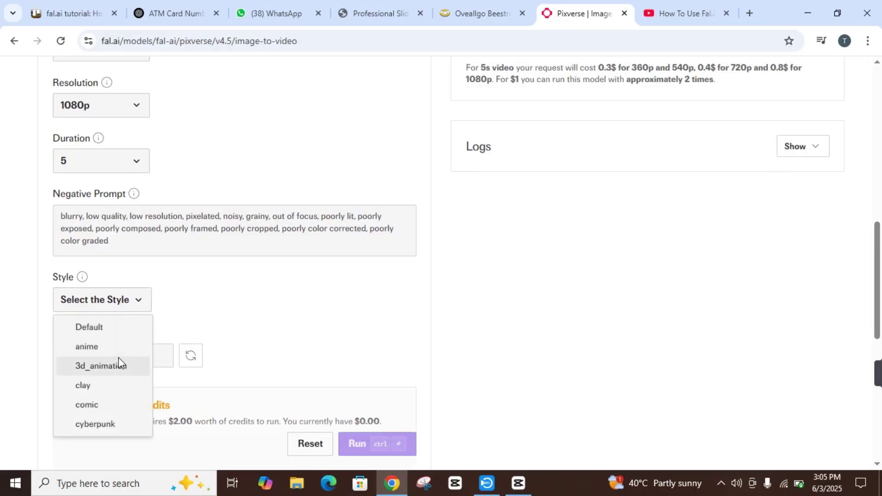
left_click(292, 341)
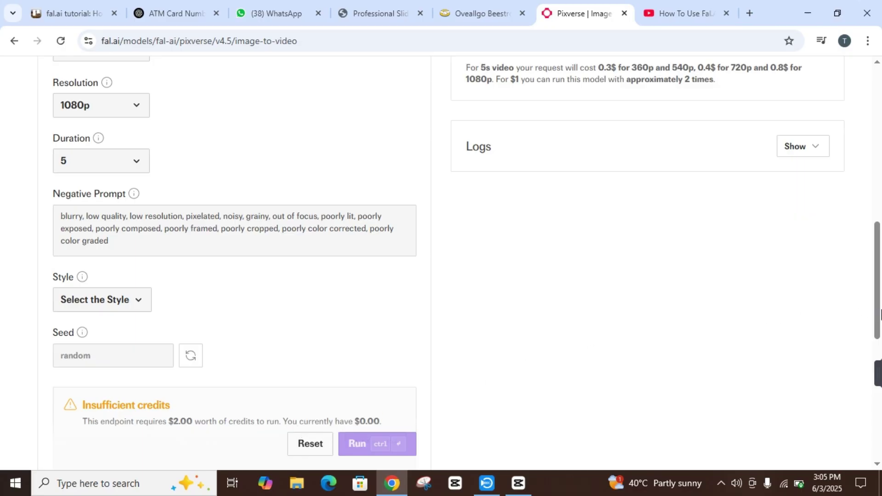
mouse_move(879, 315)
left_mouse_down()
mouse_move(879, 340)
mouse_move(879, 328)
left_mouse_up()
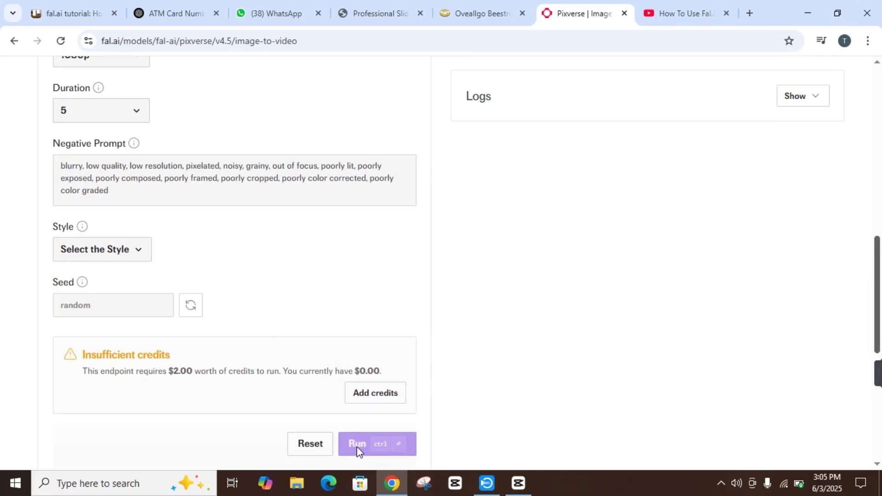
left_click_drag(877, 305, 872, 129)
scroll(597, 257, "down", 2)
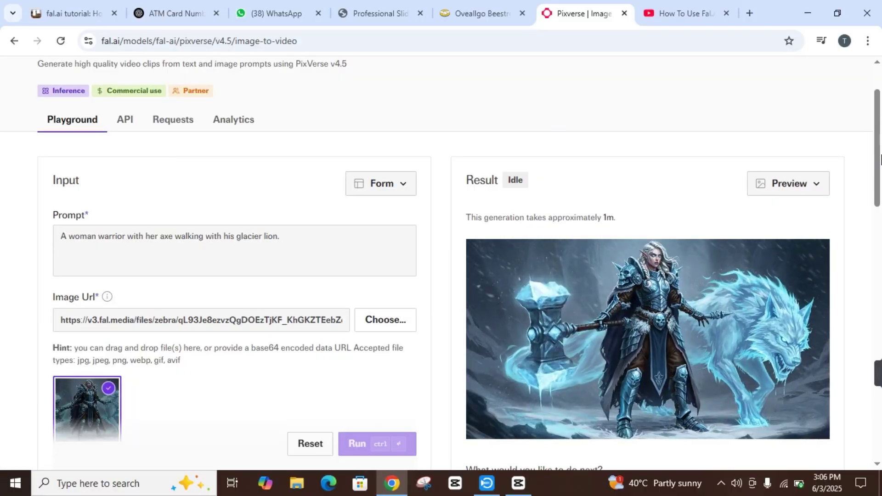
Go back to the gallery and also tick Audio to Video and Image to 3D, showing 80 models.
key("alt+Left")
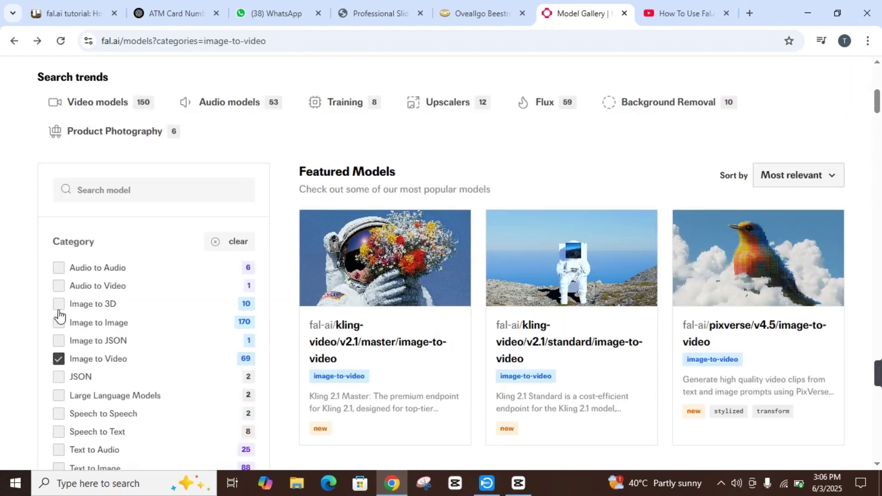
left_click(58, 286)
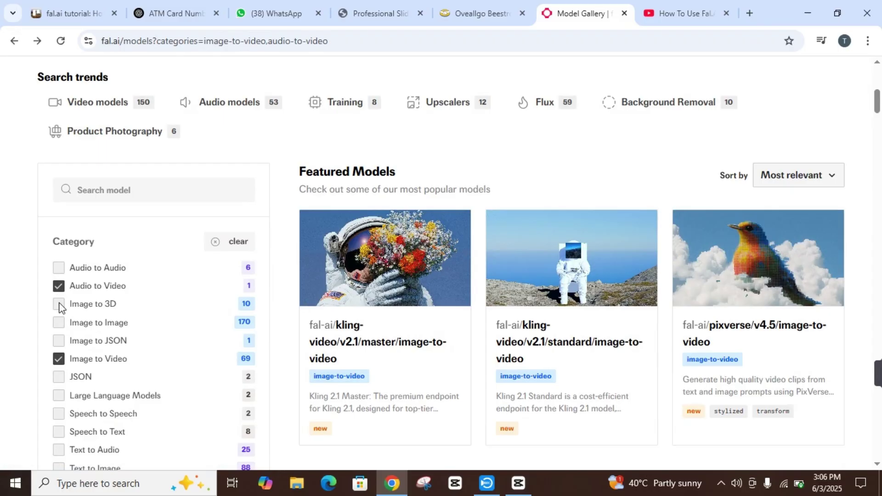
left_click(59, 304)
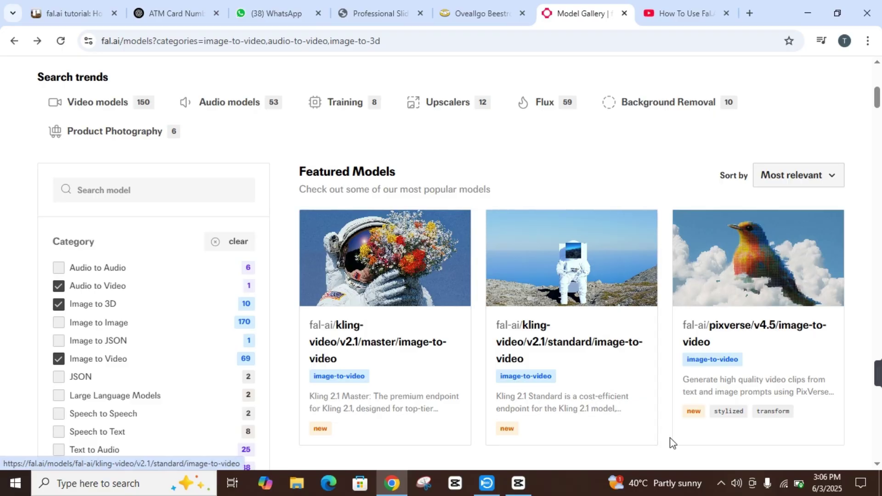
scroll(671, 442, "down", 2)
Scroll down through the 80 filtered results and back up to kling-video v2 master at the top.
scroll(670, 442, "down", 5)
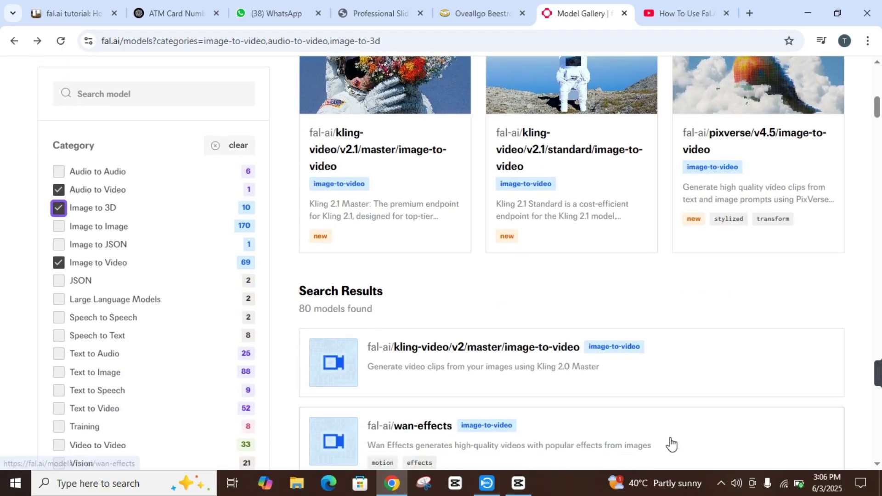
scroll(671, 442, "down", 1)
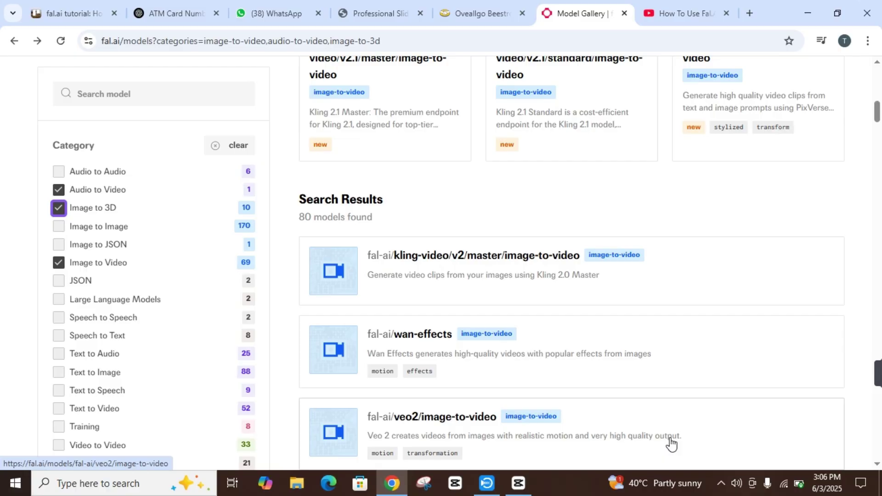
scroll(670, 442, "down", 1)
scroll(671, 442, "down", 2)
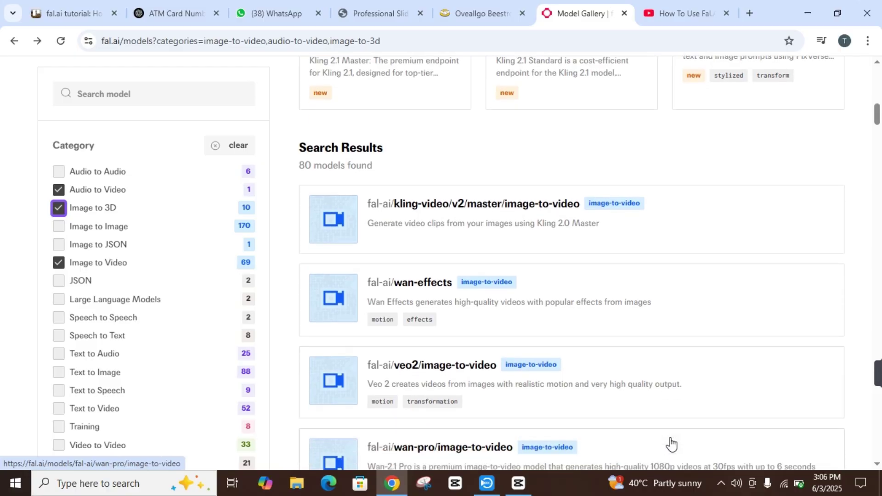
scroll(671, 442, "down", 1)
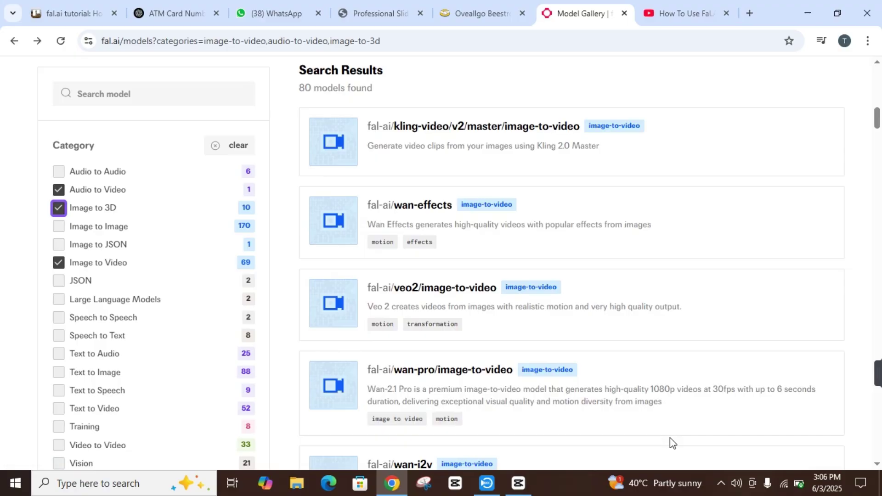
scroll(670, 442, "down", 1)
scroll(671, 441, "down", 2)
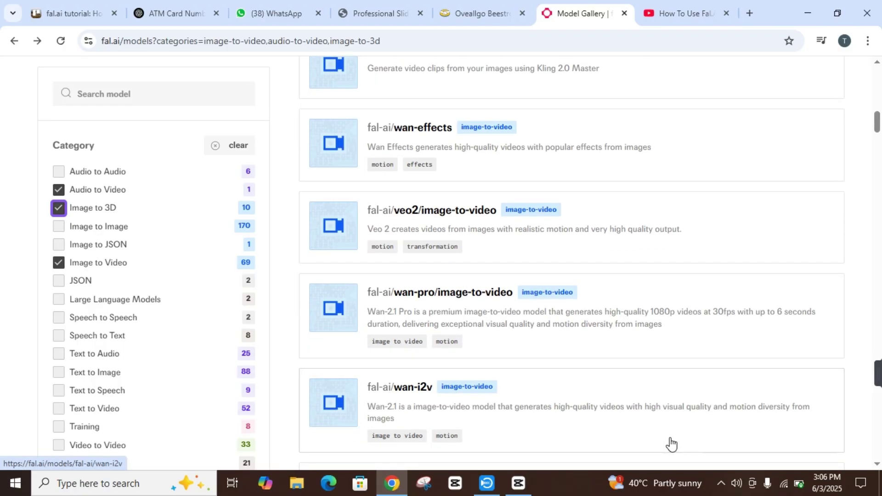
scroll(671, 443, "up", 1)
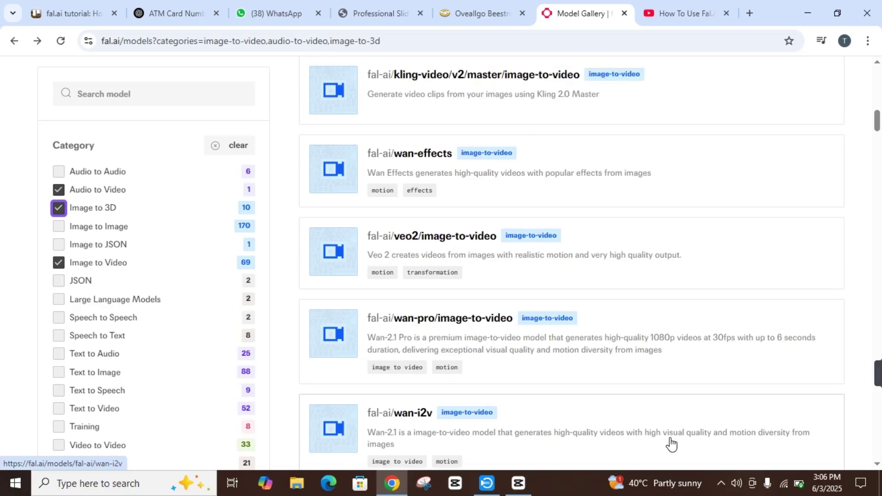
scroll(670, 442, "up", 1)
scroll(670, 443, "up", 4)
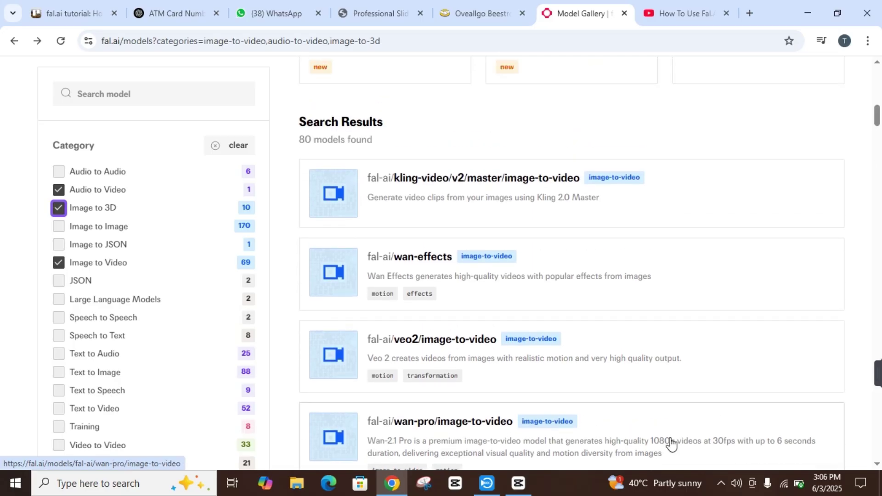
scroll(671, 443, "up", 1)
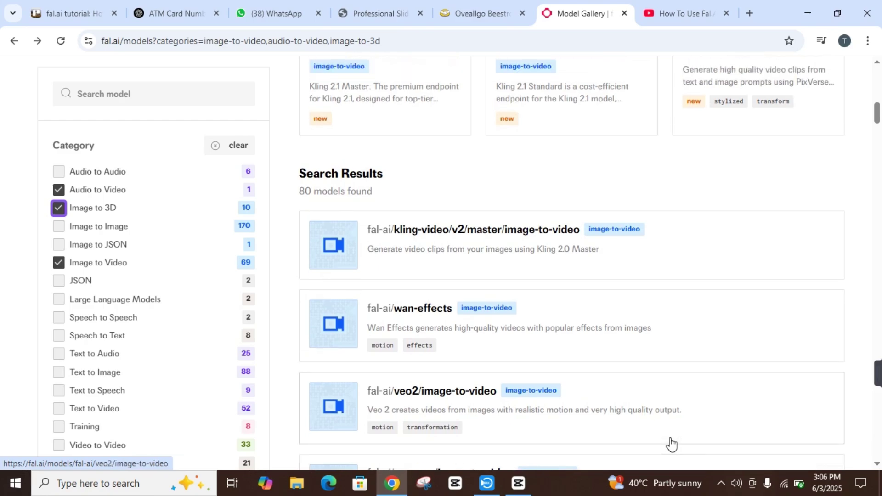
scroll(671, 442, "up", 1)
scroll(671, 443, "up", 3)
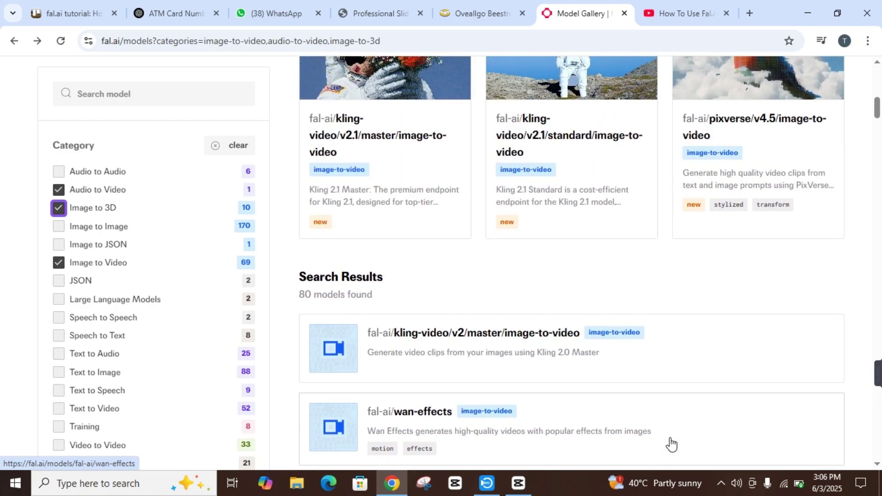
scroll(670, 444, "up", 1)
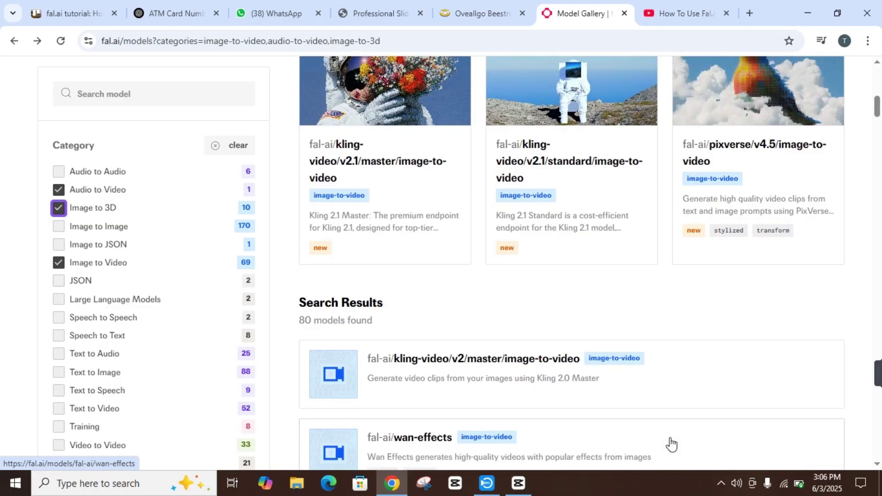
scroll(670, 444, "up", 3)
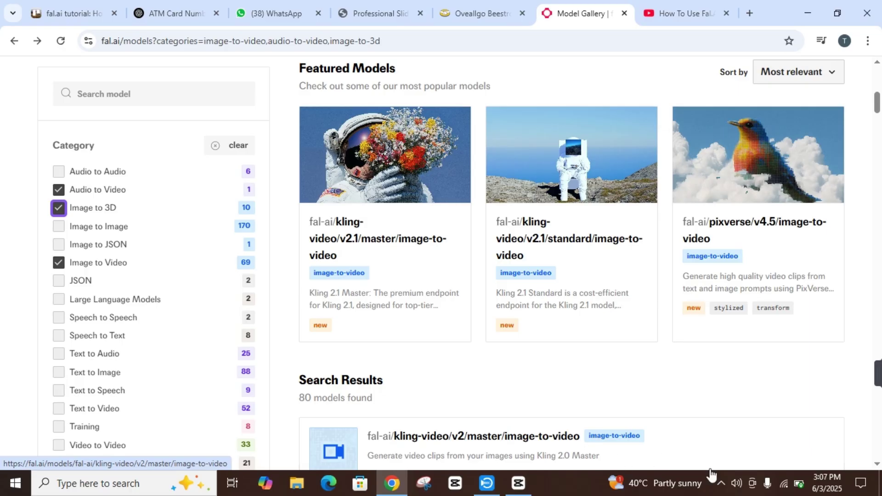
left_click_drag(877, 104, 878, 83)
scroll(643, 372, "down", 10)
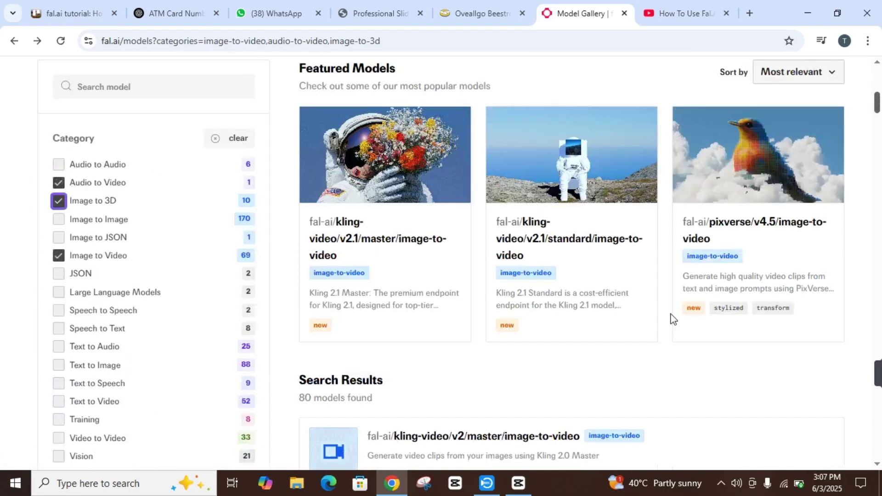